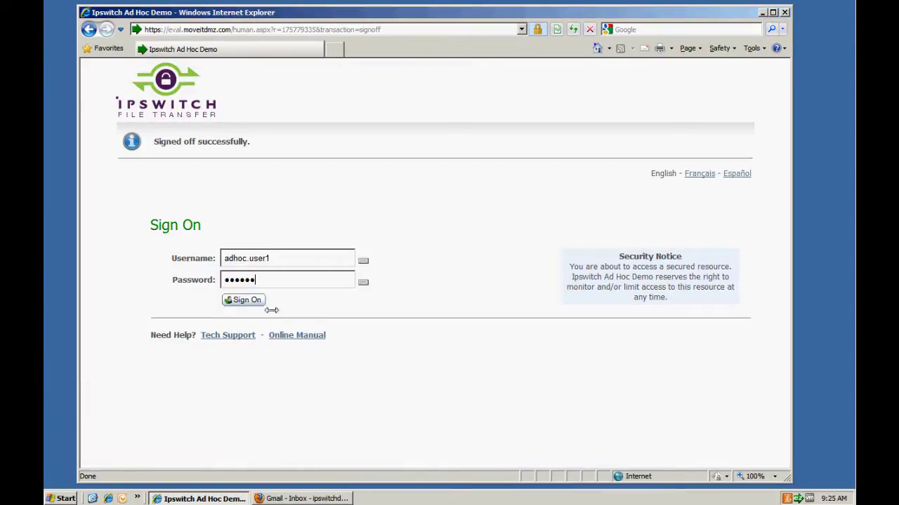
Step: Sign on to the Ad Hoc Demo site and start a new package
{"action": "left_click", "coordinate": [246, 305]}
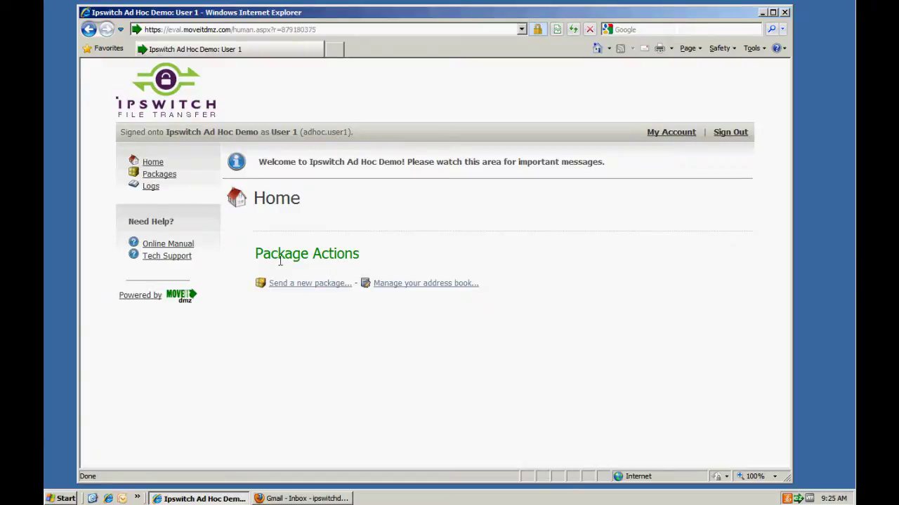
{"action": "left_click", "coordinate": [300, 287]}
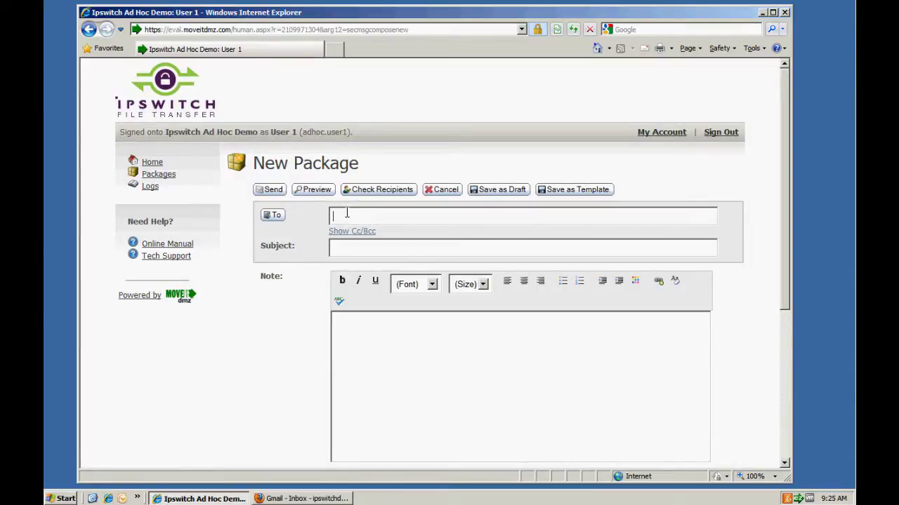
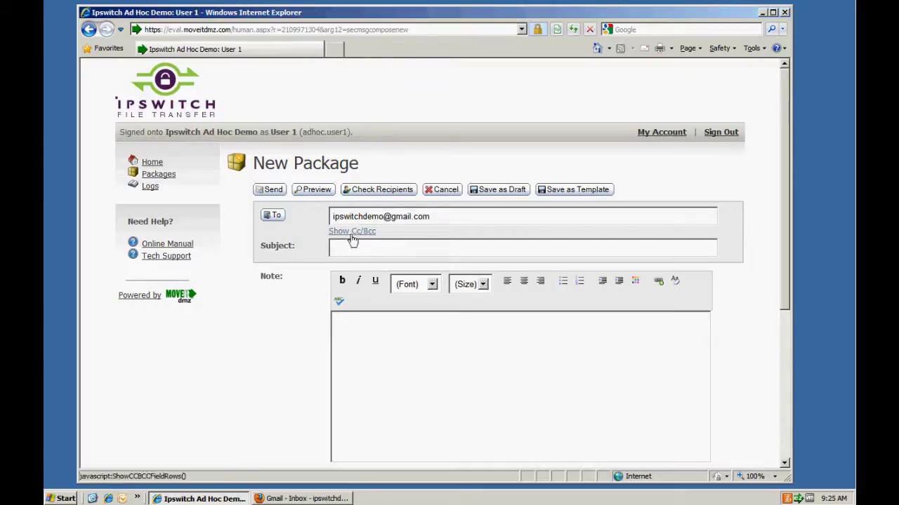
Step: Address the package to the recipient's Gmail address with the subject 'The Files'
{"action": "left_click", "coordinate": [353, 245]}
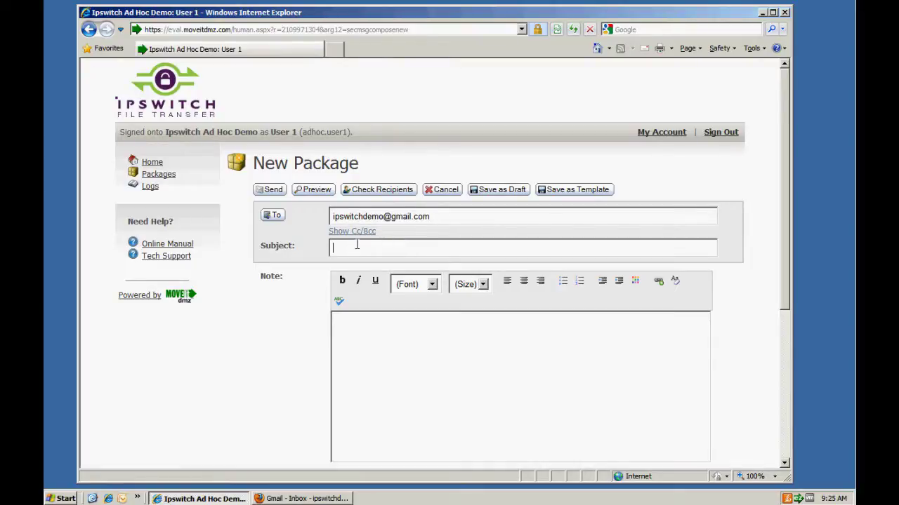
{"action": "type", "text": "The Files"}
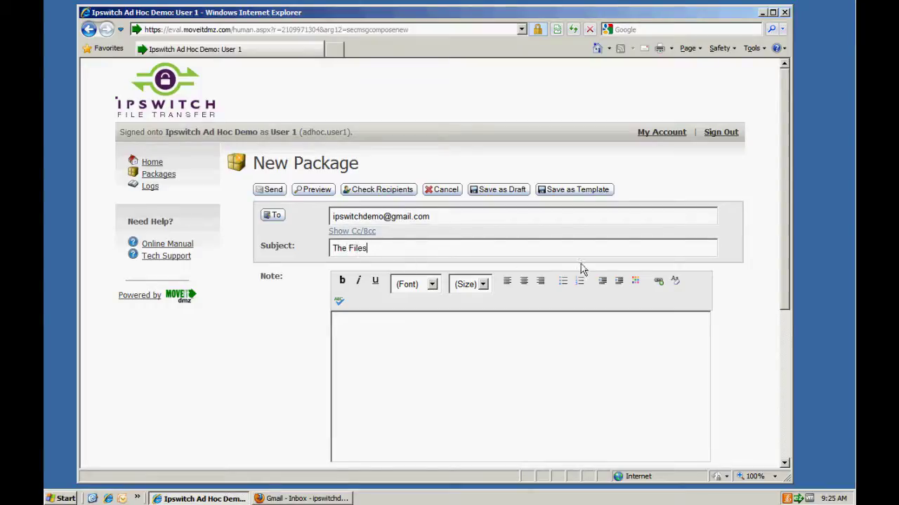
{"action": "scroll", "coordinate": [581, 269], "scroll_direction": "down", "scroll_amount": 2}
Step: Write a note containing the account number into the package's Note editor
{"action": "left_click", "coordinate": [457, 227]}
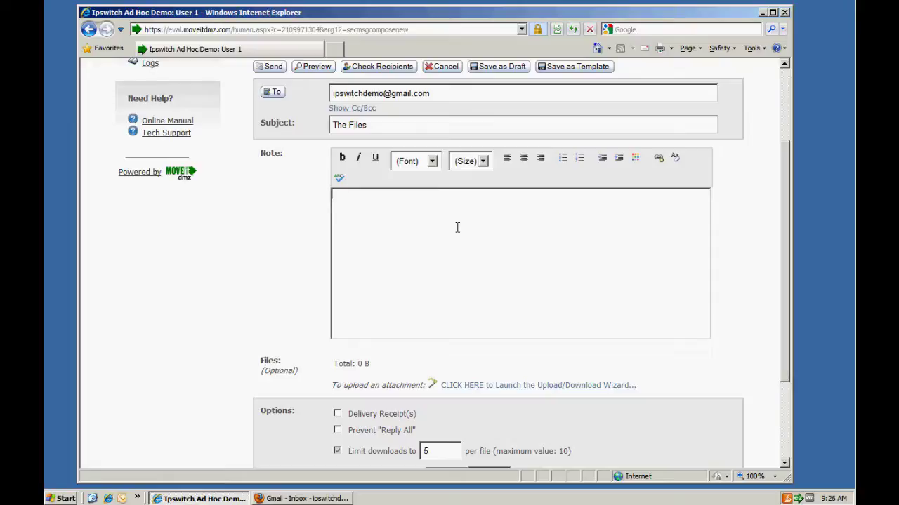
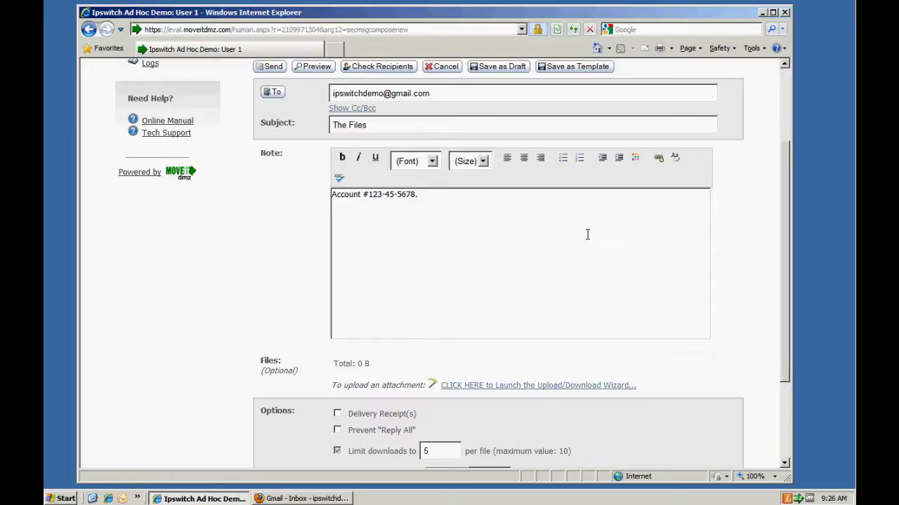
{"action": "scroll", "coordinate": [763, 264], "scroll_direction": "down", "scroll_amount": 2}
{"action": "scroll", "coordinate": [763, 264], "scroll_direction": "down", "scroll_amount": 2}
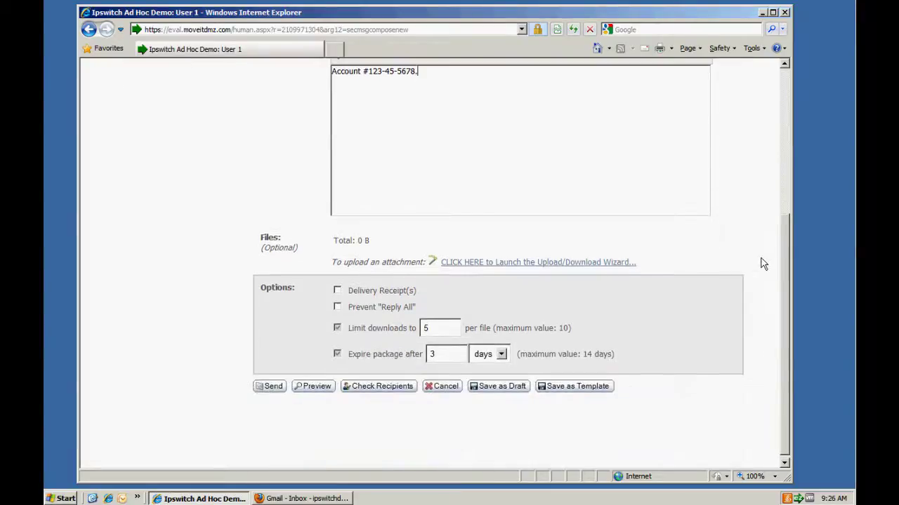
{"action": "left_click", "coordinate": [472, 264]}
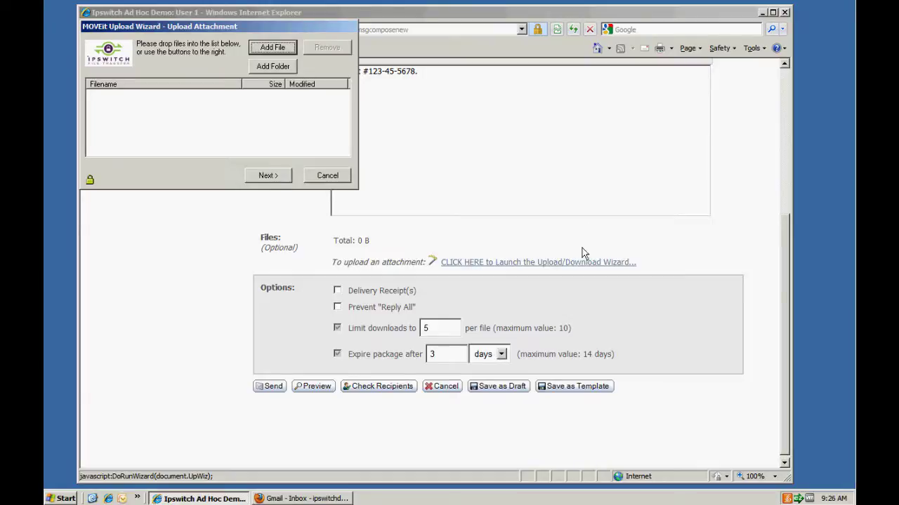
Step: Upload MOVEit-DMZ-API-Interface-Option.pdf, MOVEit-DMZ-High-Availability.pdf and MOVEit-DMZ-Overview.pdf as attachments
{"action": "left_click", "coordinate": [273, 48]}
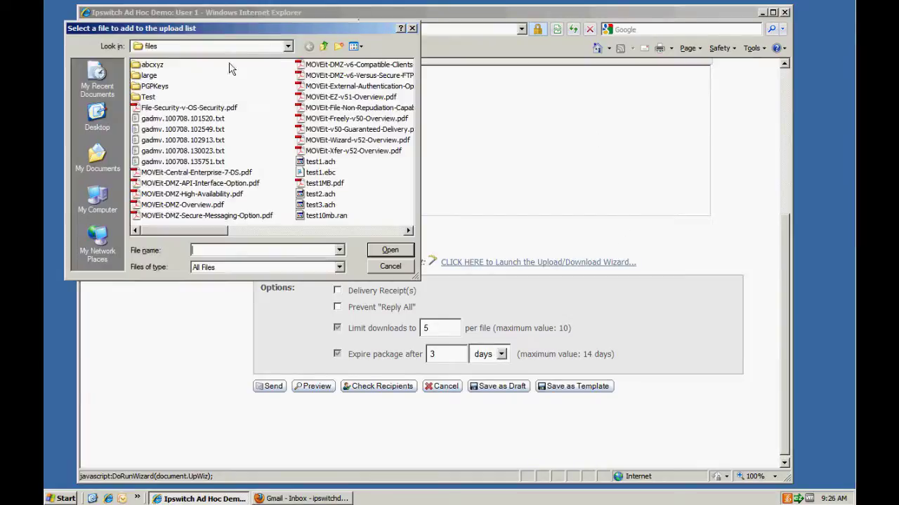
{"action": "left_click", "coordinate": [198, 183]}
{"action": "left_click", "coordinate": [201, 194], "text": "ctrl"}
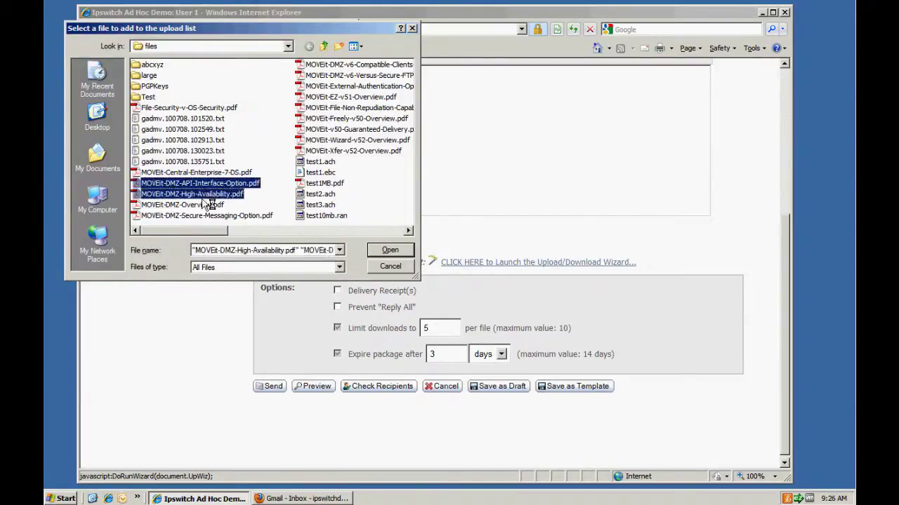
{"action": "left_click", "coordinate": [208, 205], "text": "ctrl"}
{"action": "left_click", "coordinate": [405, 253]}
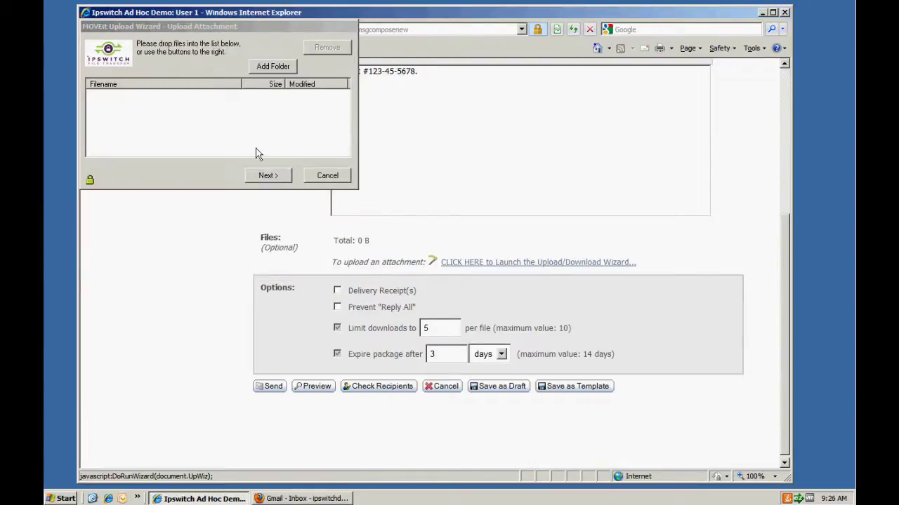
{"action": "left_click", "coordinate": [278, 178]}
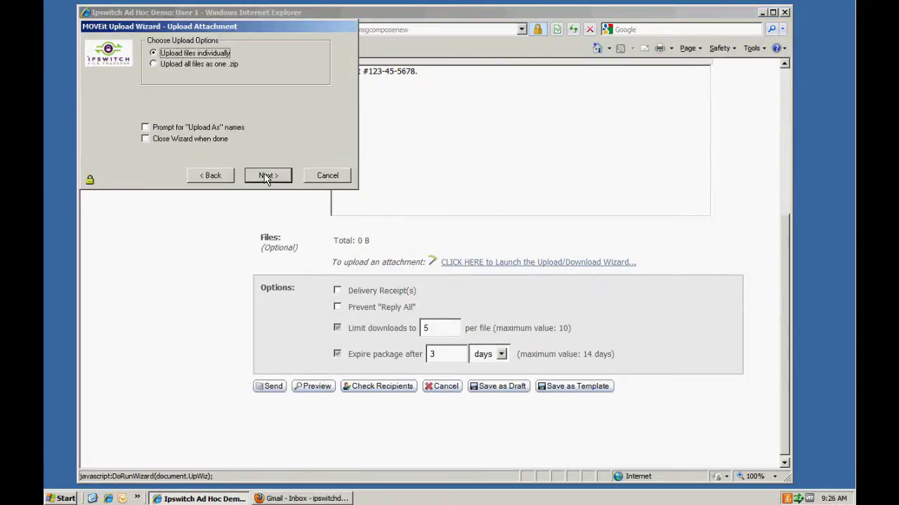
{"action": "left_click", "coordinate": [267, 176]}
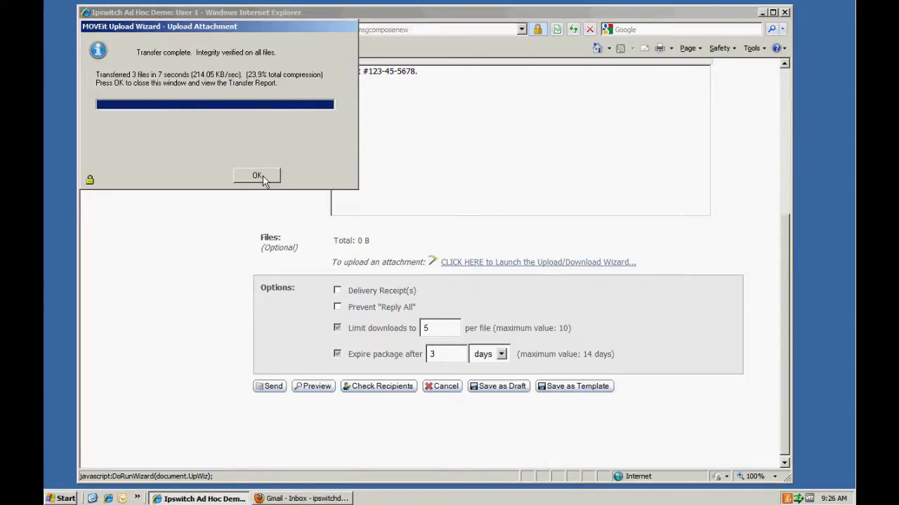
{"action": "left_click", "coordinate": [264, 178]}
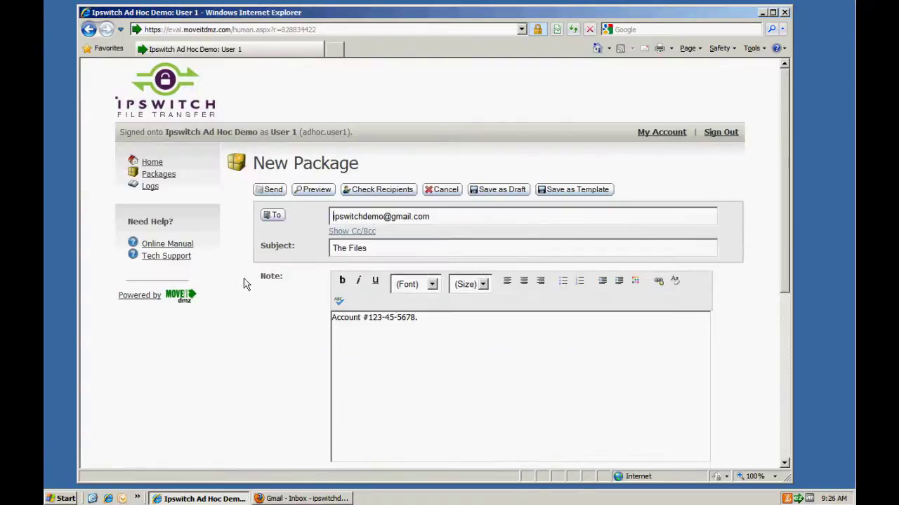
Step: Request delivery receipts and limit each file to 1 download
{"action": "scroll", "coordinate": [263, 281], "scroll_direction": "down", "scroll_amount": 5}
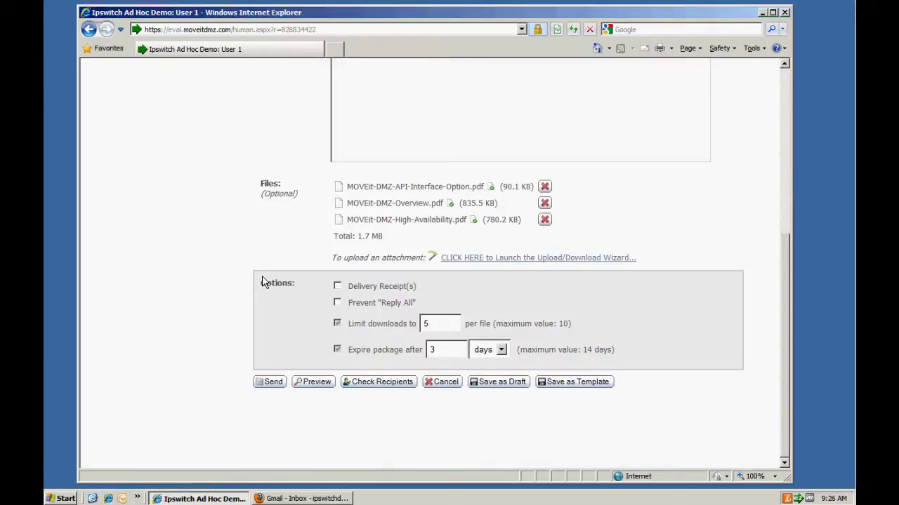
{"action": "left_click", "coordinate": [337, 287]}
{"action": "double_click", "coordinate": [426, 323]}
{"action": "type", "text": "1"}
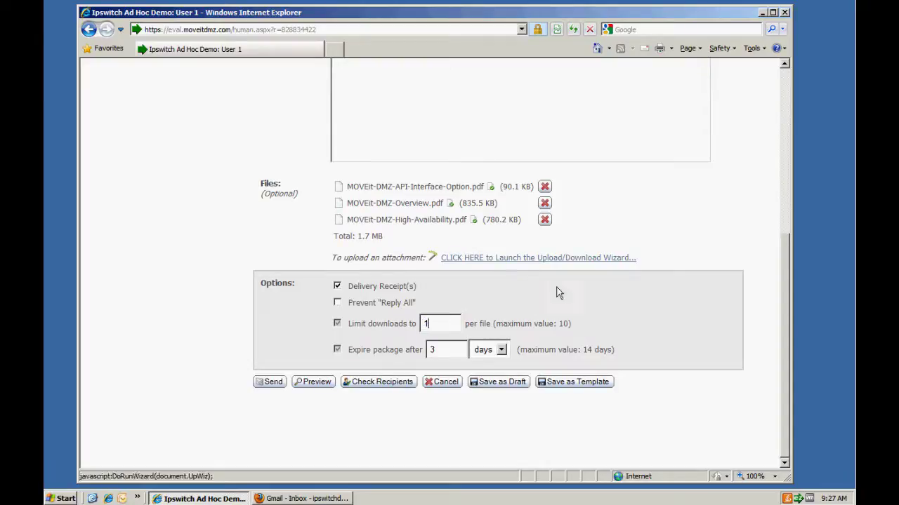
Step: Set the package to expire after 4 hours and send it
{"action": "left_click", "coordinate": [501, 349]}
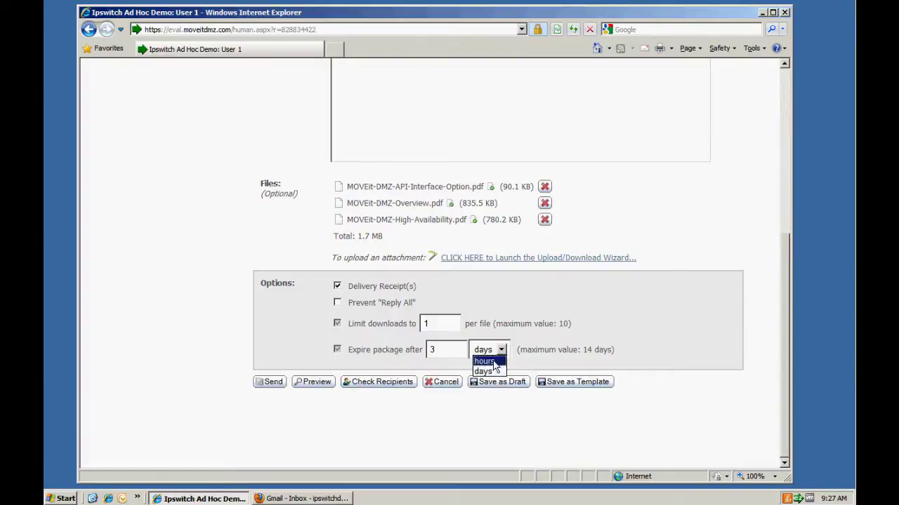
{"action": "left_click", "coordinate": [485, 361]}
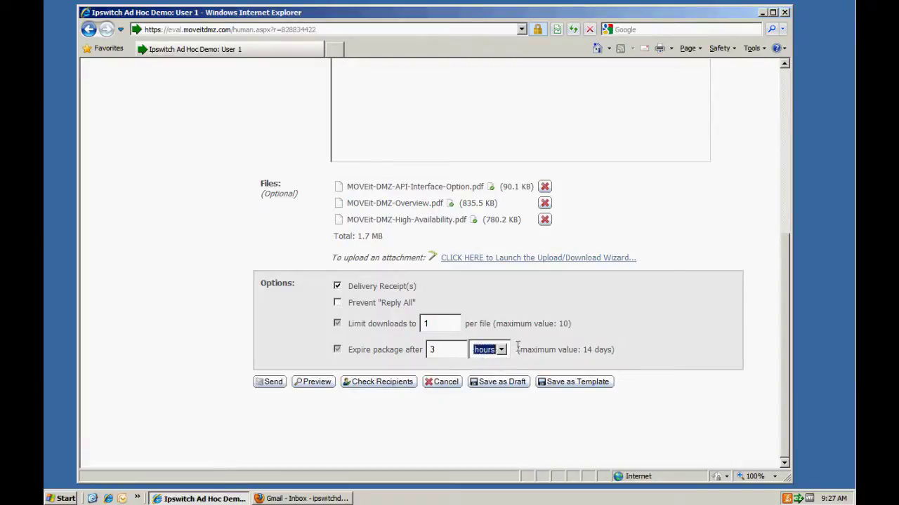
{"action": "double_click", "coordinate": [432, 349]}
{"action": "left_click", "coordinate": [269, 383]}
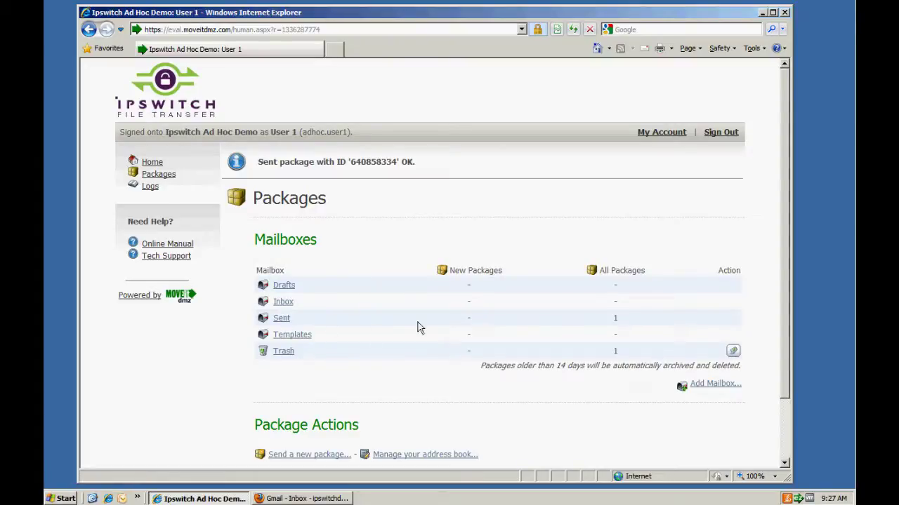
Step: Minimise the MOVEit browser and bring up the Gmail inbox in Firefox
{"action": "left_click", "coordinate": [763, 13]}
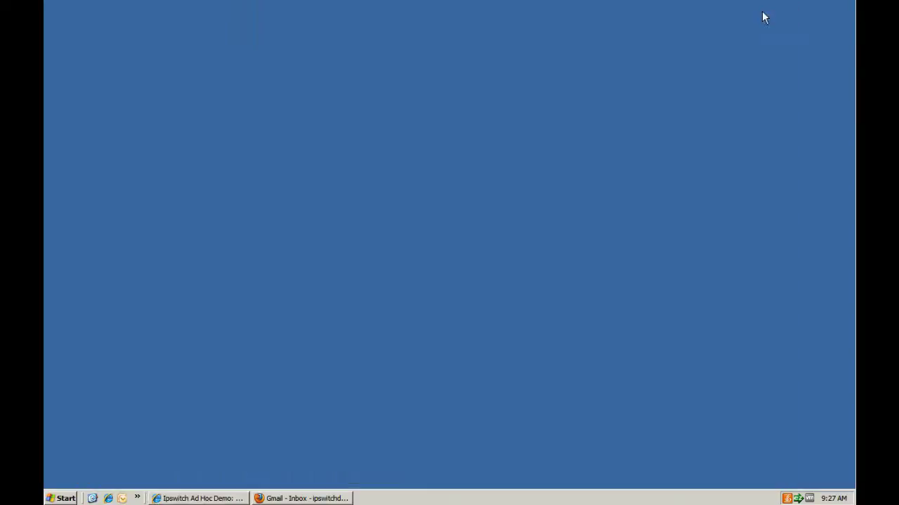
{"action": "left_click", "coordinate": [302, 498]}
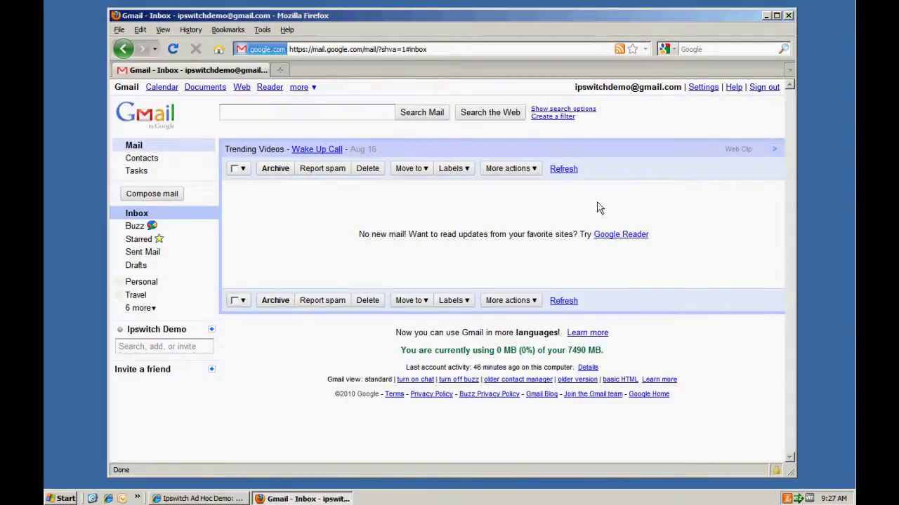
Step: Reload the Gmail inbox and open the New Package Notification email
{"action": "left_click", "coordinate": [175, 50]}
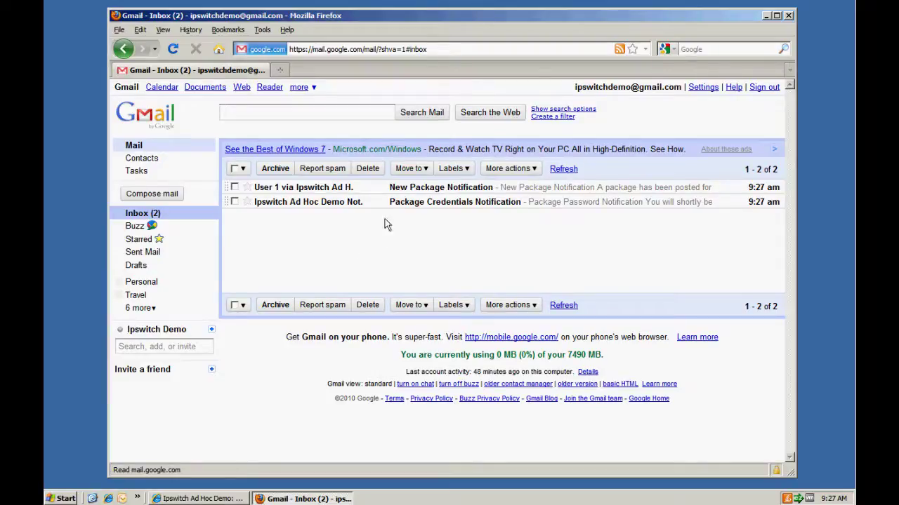
{"action": "mouse_move", "coordinate": [346, 191]}
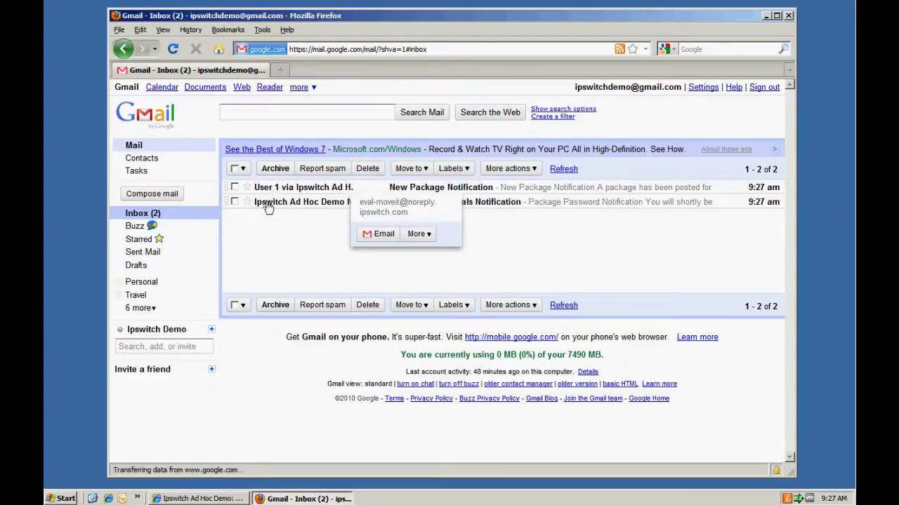
{"action": "mouse_move", "coordinate": [267, 206]}
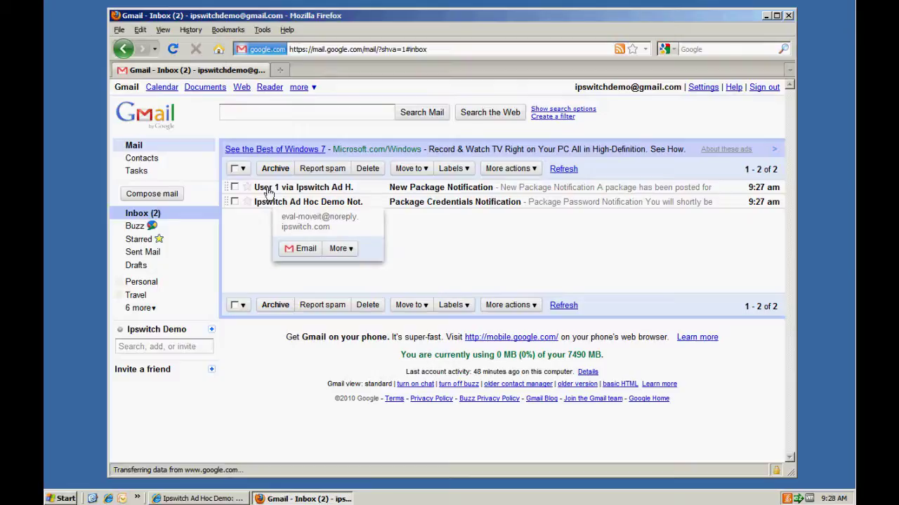
{"action": "left_click", "coordinate": [268, 191]}
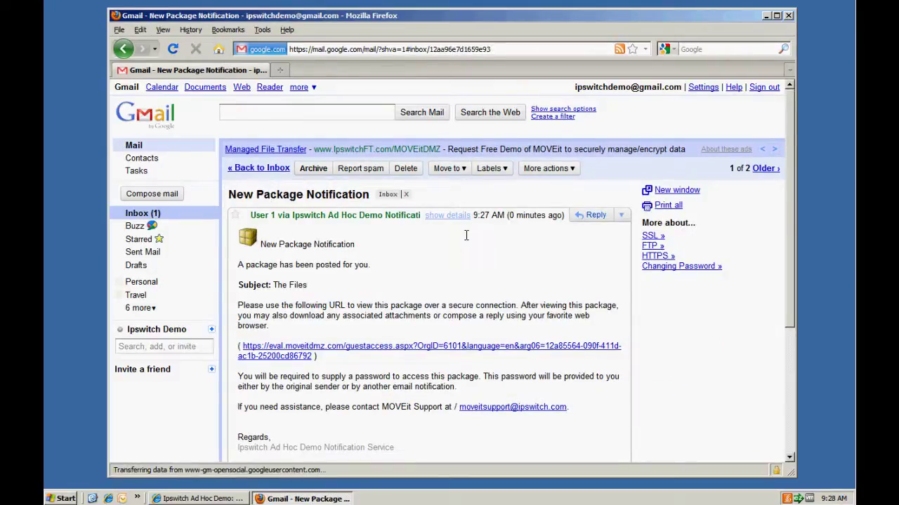
Step: Open the package access link in a new tab and switch to its password page
{"action": "scroll", "coordinate": [463, 239], "scroll_direction": "down", "scroll_amount": 2}
{"action": "right_click", "coordinate": [275, 279]}
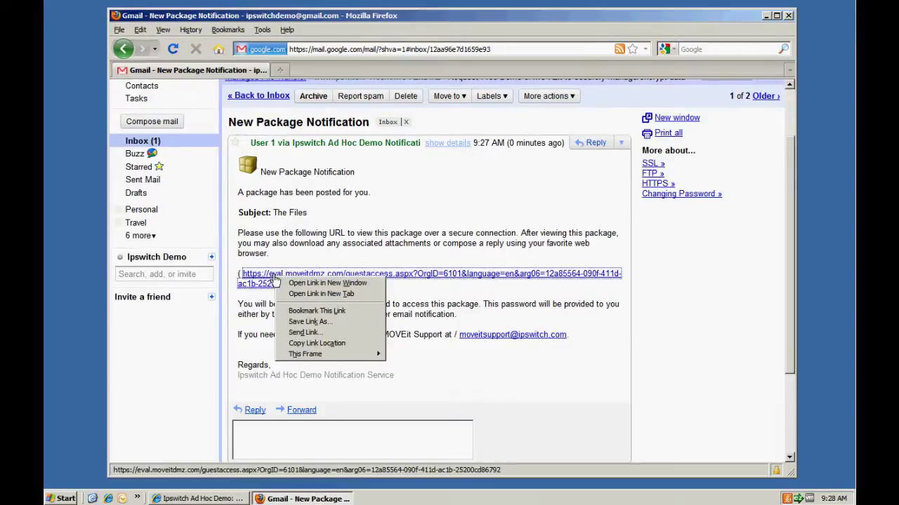
{"action": "left_click", "coordinate": [310, 294]}
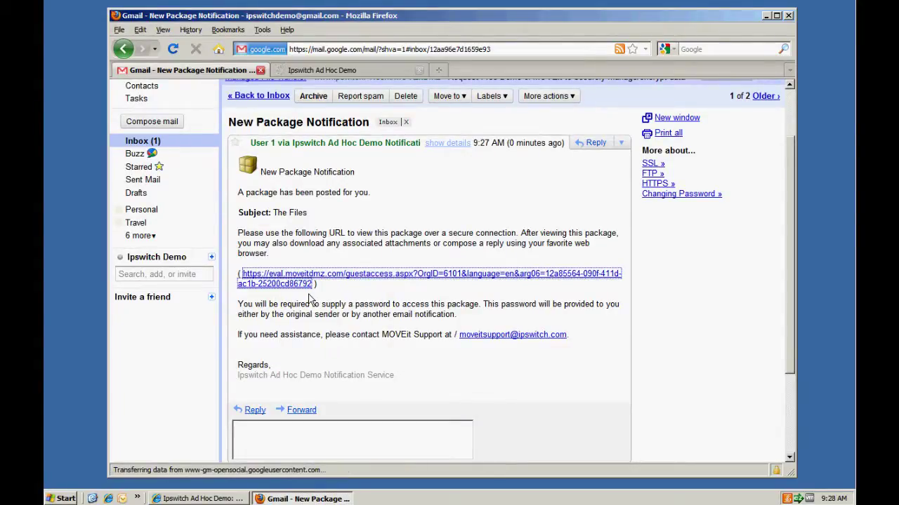
{"action": "left_click", "coordinate": [333, 72]}
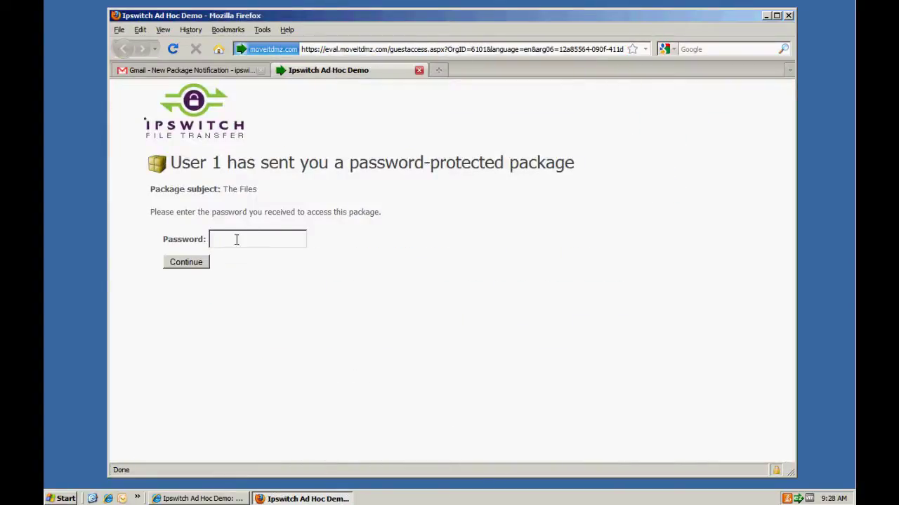
Step: Open the Package Credentials Notification email from the inbox and select the package password
{"action": "left_click", "coordinate": [197, 76]}
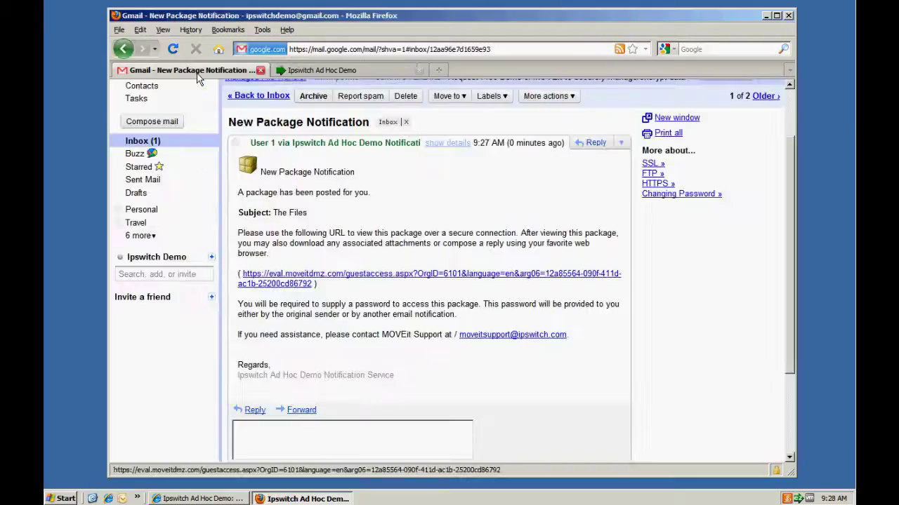
{"action": "left_click", "coordinate": [149, 140]}
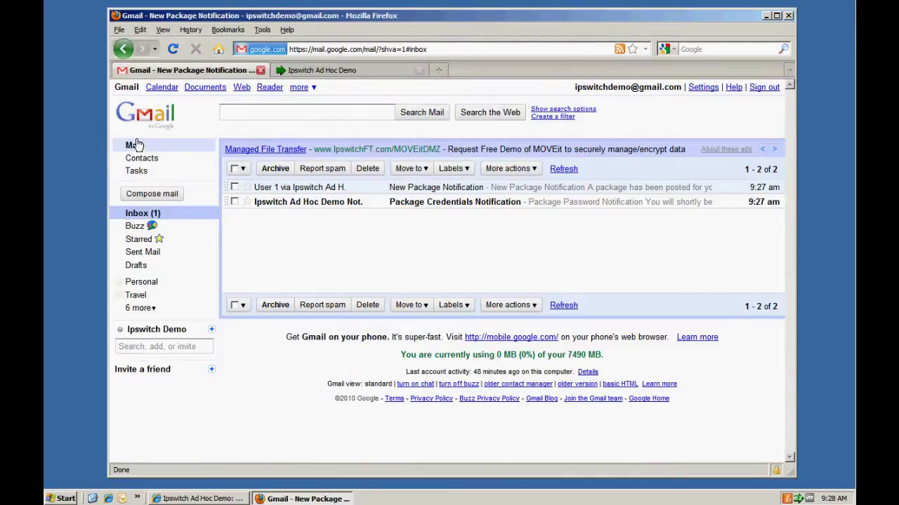
{"action": "left_click", "coordinate": [283, 204]}
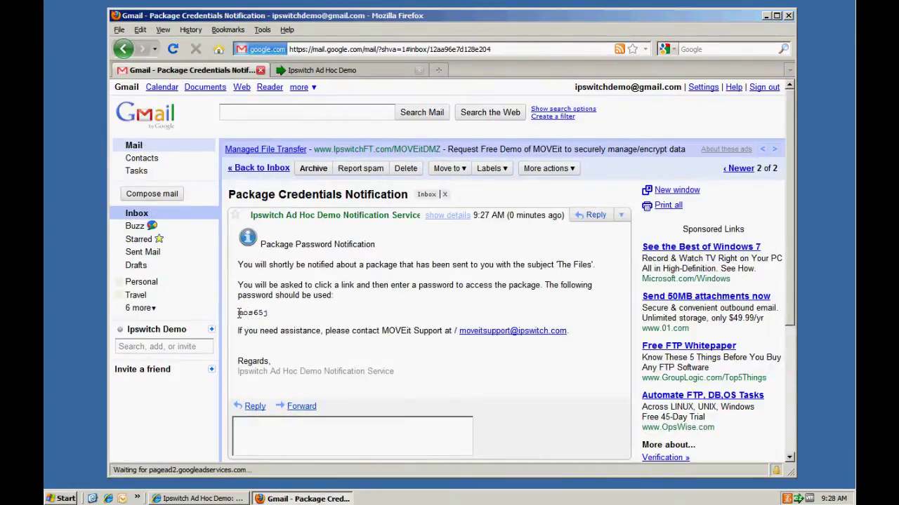
{"action": "left_click_drag", "start_coordinate": [238, 312], "coordinate": [267, 313]}
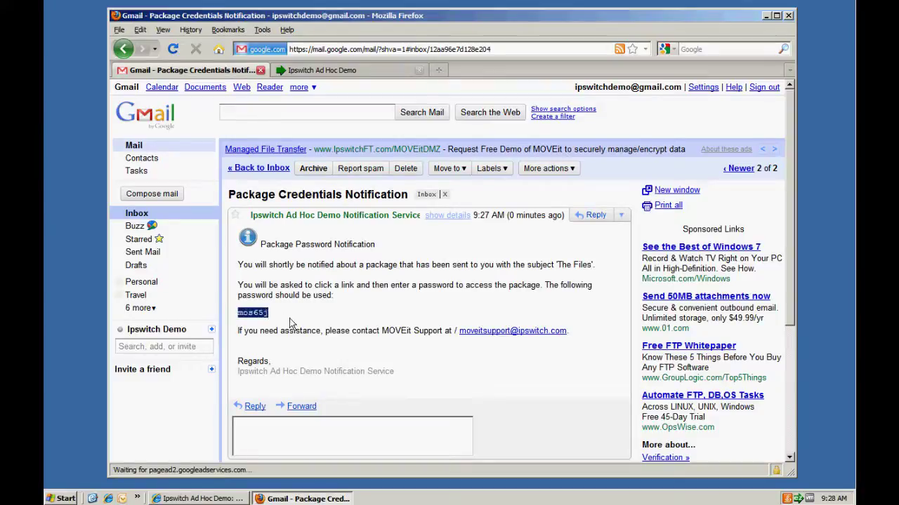
Step: Paste the copied password on the package's password page and continue to its three PDFs
{"action": "left_click", "coordinate": [284, 71]}
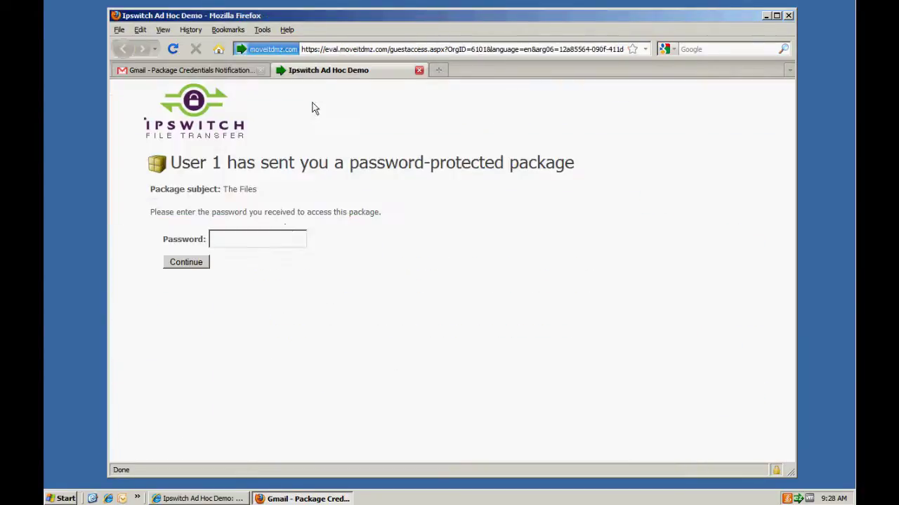
{"action": "left_click", "coordinate": [251, 239]}
{"action": "key", "text": "ctrl+v"}
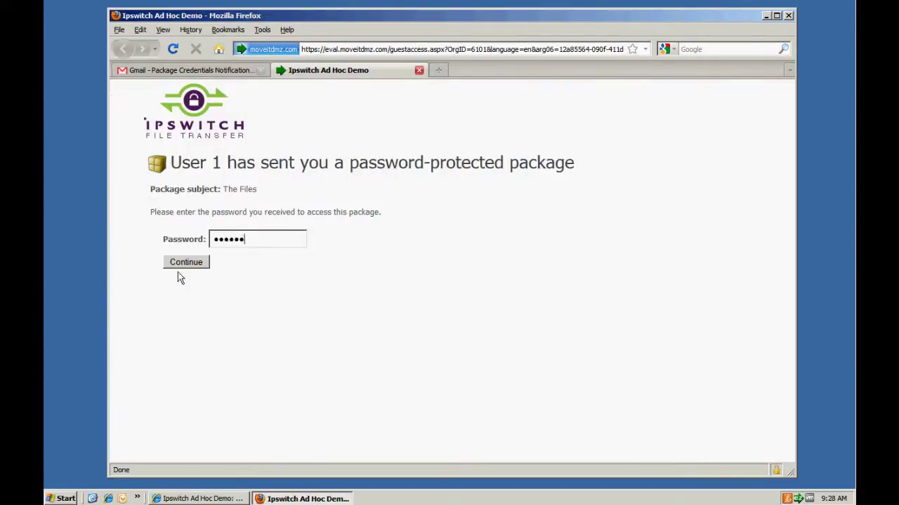
{"action": "left_click", "coordinate": [182, 266]}
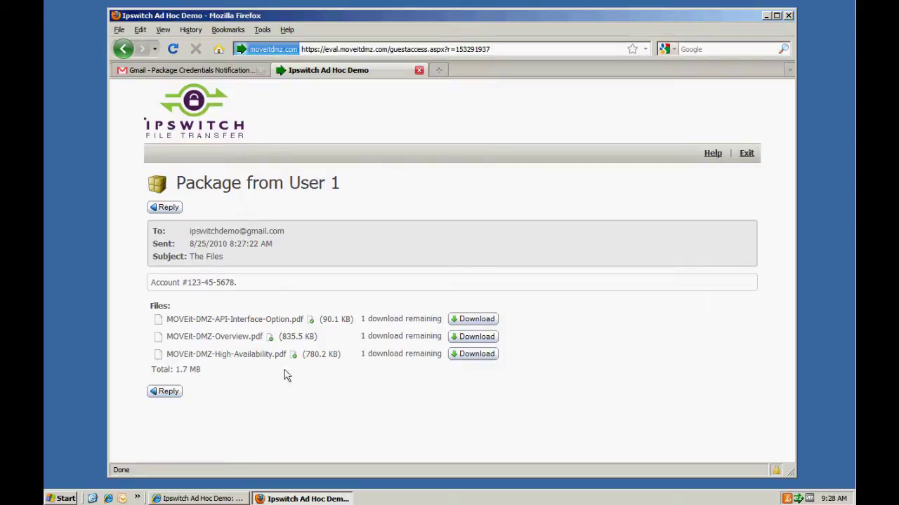
Step: Download MOVEit-DMZ-API-Interface-Option.pdf, reload the package to see Download limit exceeded, and start a reply
{"action": "left_click_drag", "start_coordinate": [150, 281], "coordinate": [235, 299]}
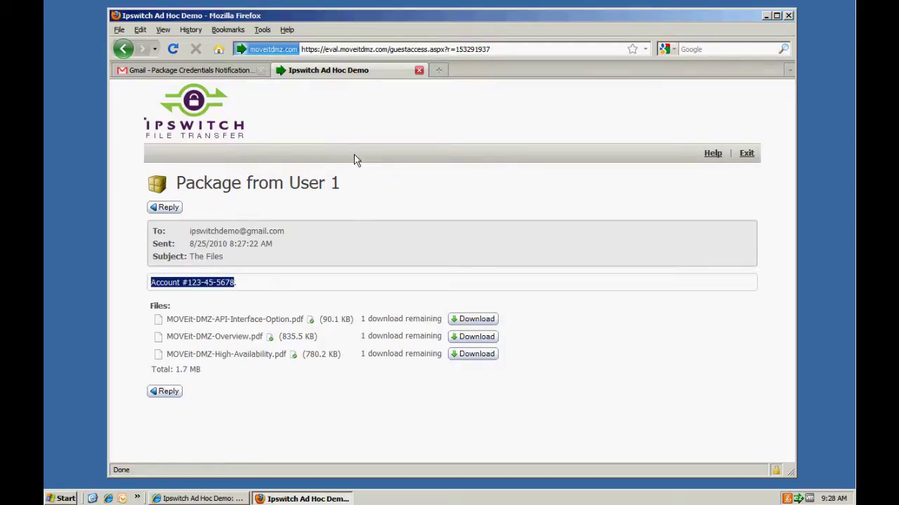
{"action": "left_click", "coordinate": [476, 322]}
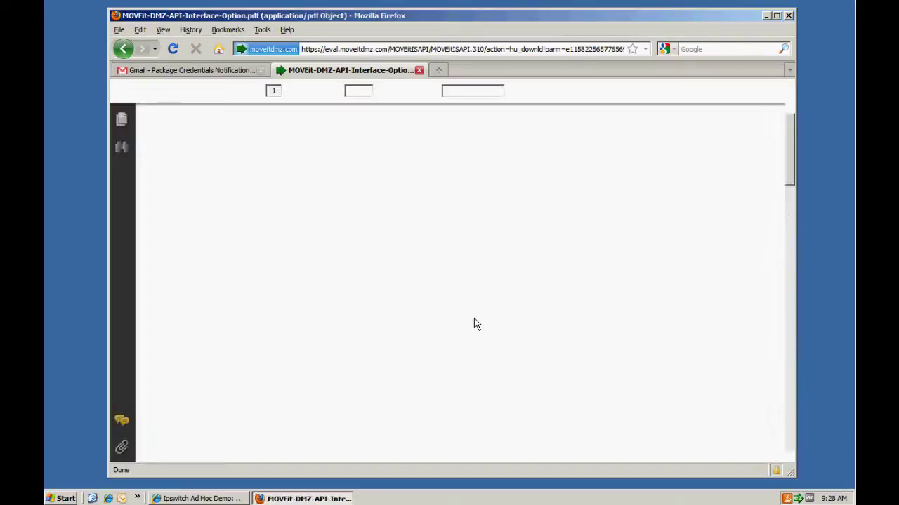
{"action": "left_click", "coordinate": [127, 50]}
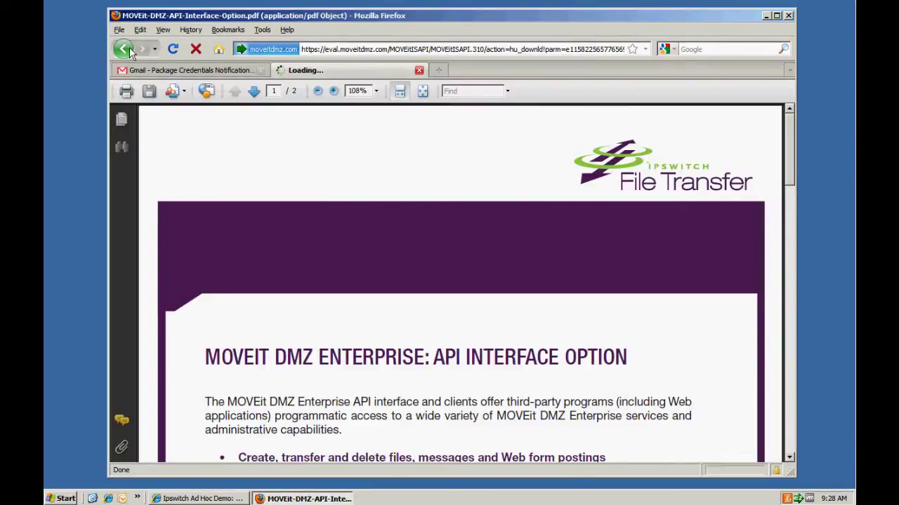
{"action": "left_click", "coordinate": [425, 262]}
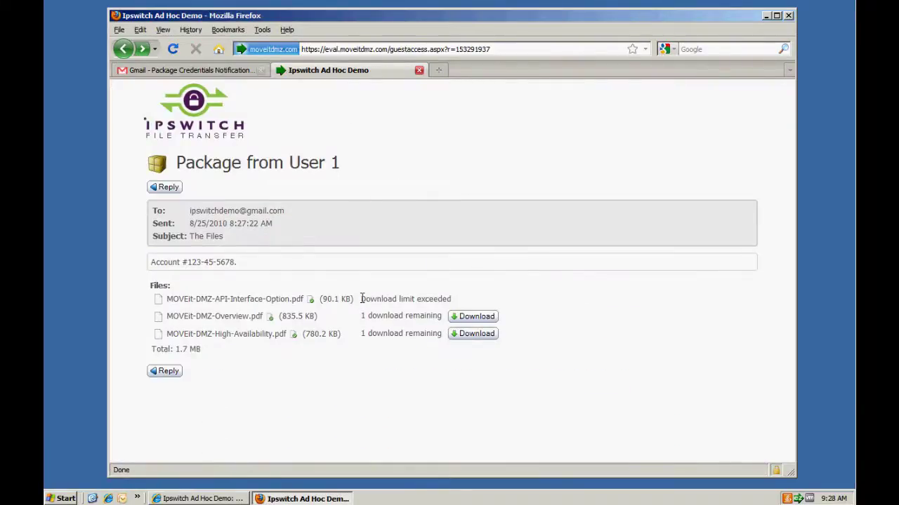
{"action": "left_click_drag", "start_coordinate": [360, 299], "coordinate": [457, 307]}
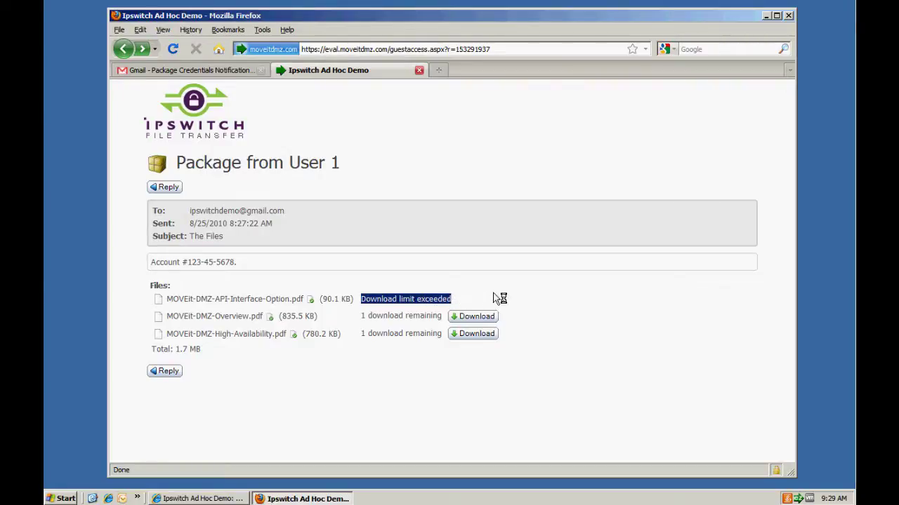
{"action": "left_click", "coordinate": [169, 191]}
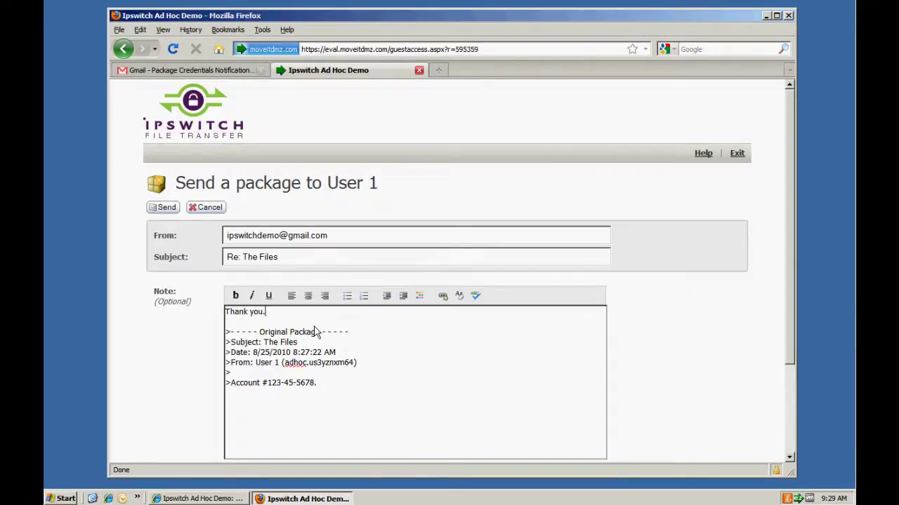
Step: Attach and upload Central_5500_Doc.pdf to the reply
{"action": "scroll", "coordinate": [692, 343], "scroll_direction": "down", "scroll_amount": 3}
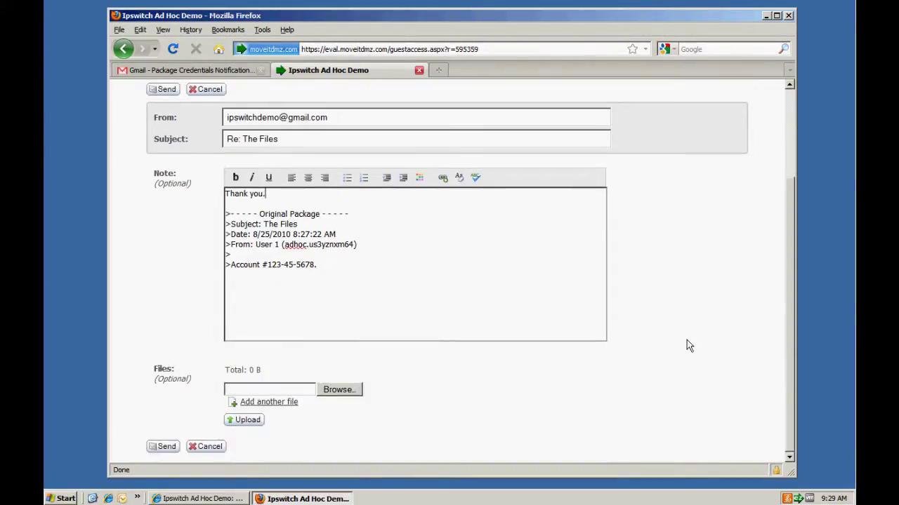
{"action": "left_click", "coordinate": [358, 392]}
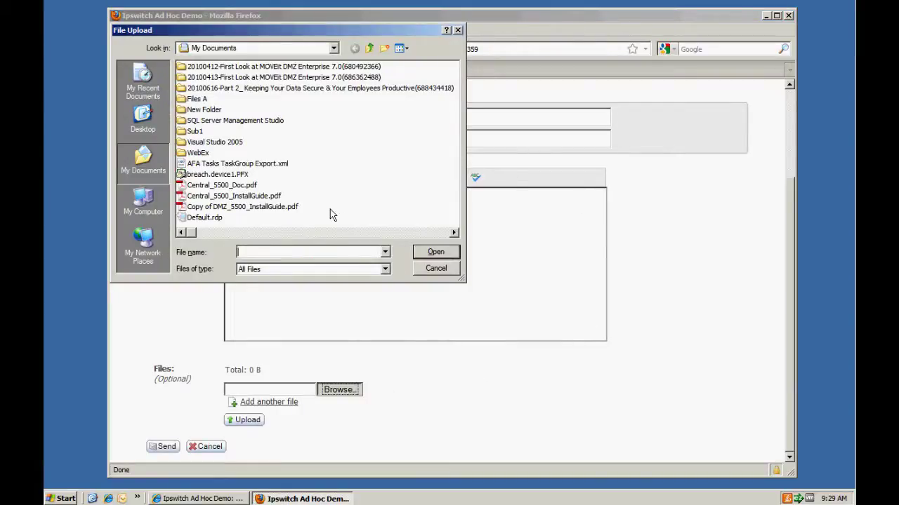
{"action": "left_click", "coordinate": [221, 185]}
{"action": "left_click", "coordinate": [429, 252]}
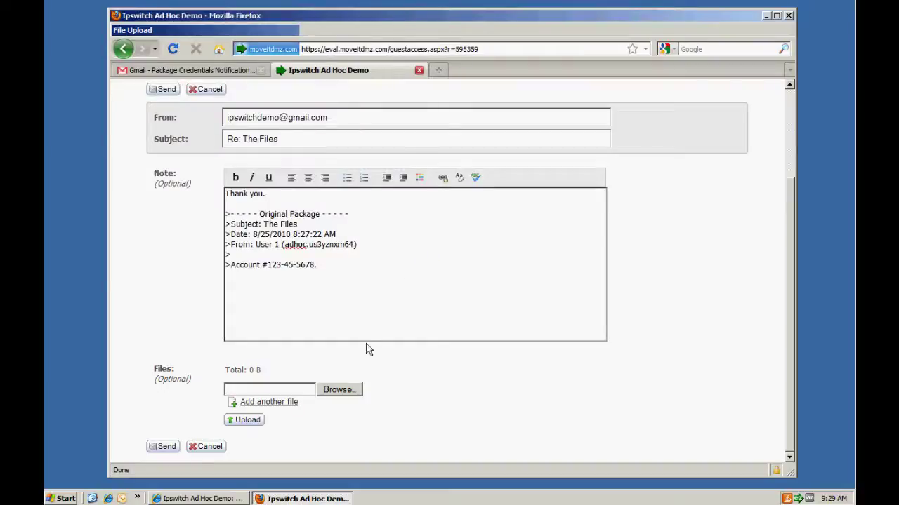
{"action": "left_click", "coordinate": [254, 420]}
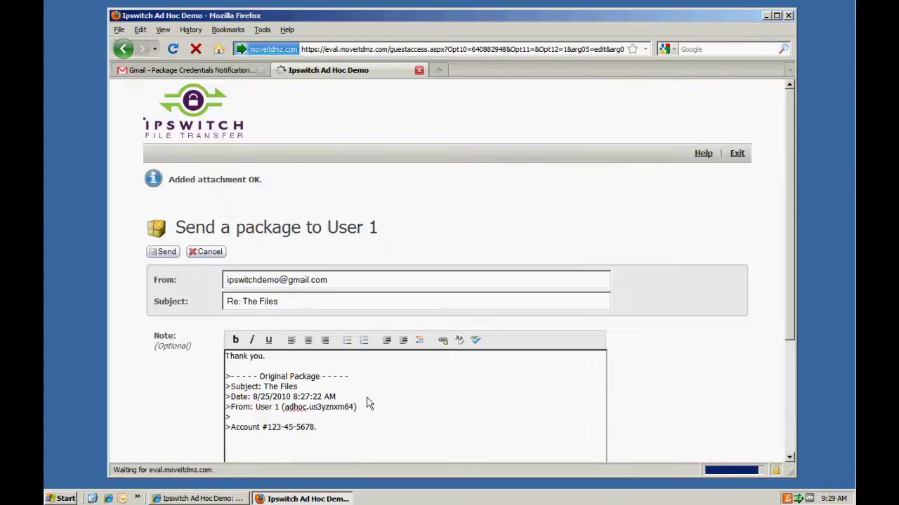
Step: Send the 'Thank you.' reply to User 1 and minimize the recipient's browser
{"action": "scroll", "coordinate": [198, 211], "scroll_direction": "down", "scroll_amount": 2}
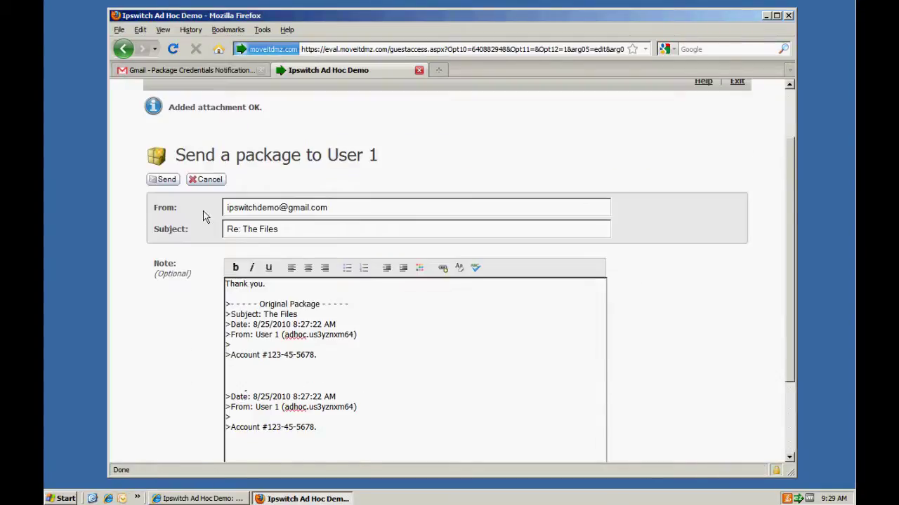
{"action": "left_click", "coordinate": [166, 181]}
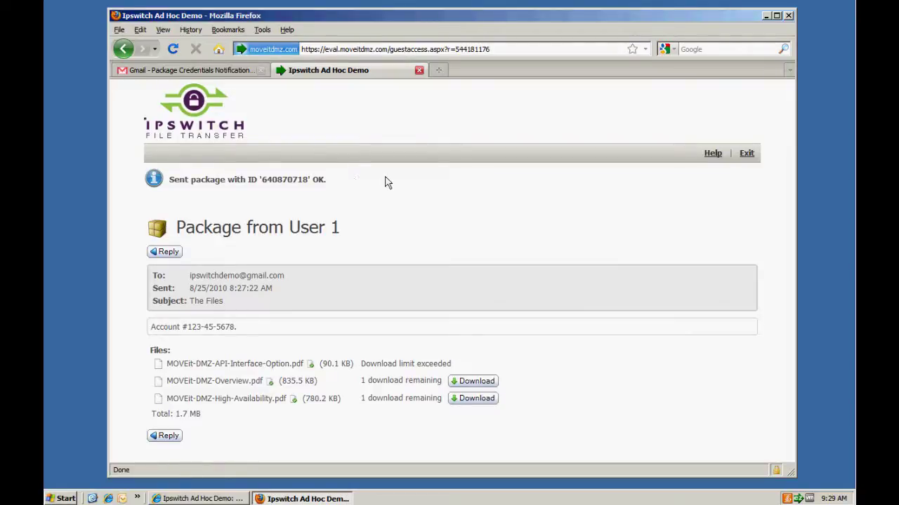
{"action": "left_click", "coordinate": [766, 17]}
Step: Switch to User 1's browser and open the new 'Re: The Files' package from Home
{"action": "left_click", "coordinate": [217, 497]}
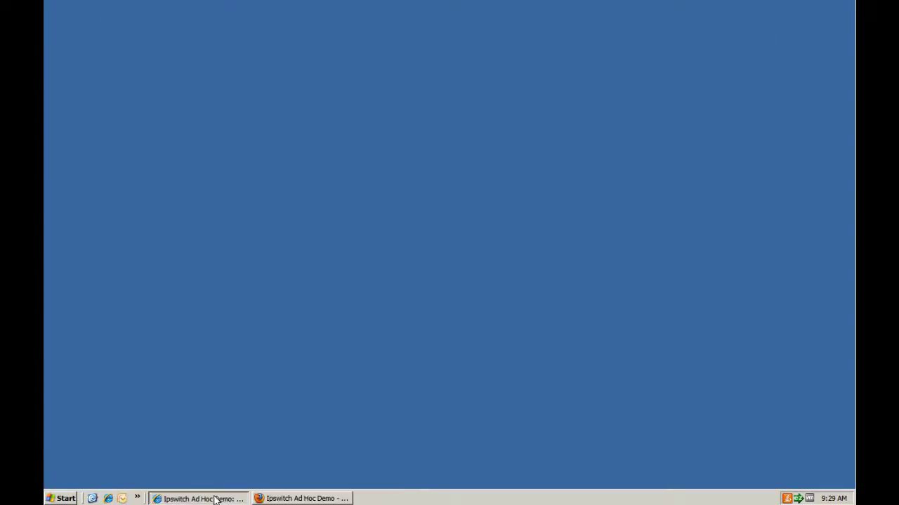
{"action": "left_click", "coordinate": [151, 162]}
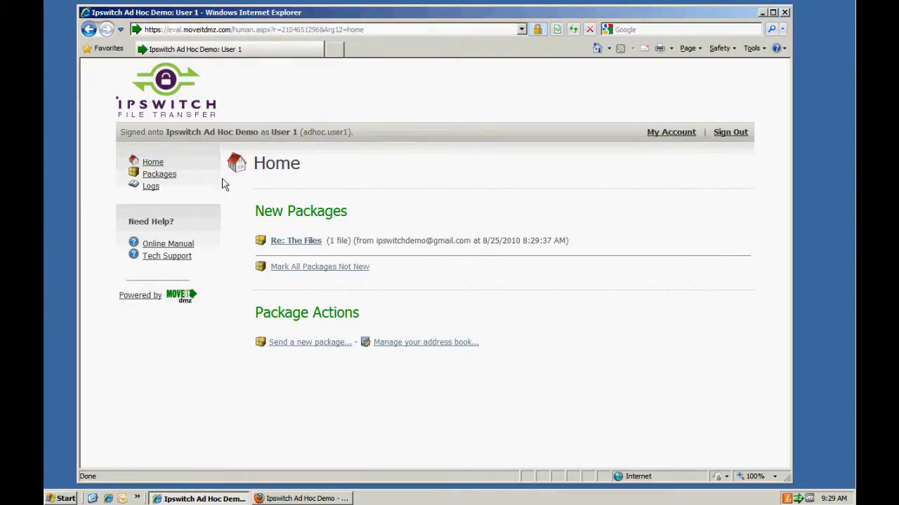
{"action": "left_click", "coordinate": [290, 241]}
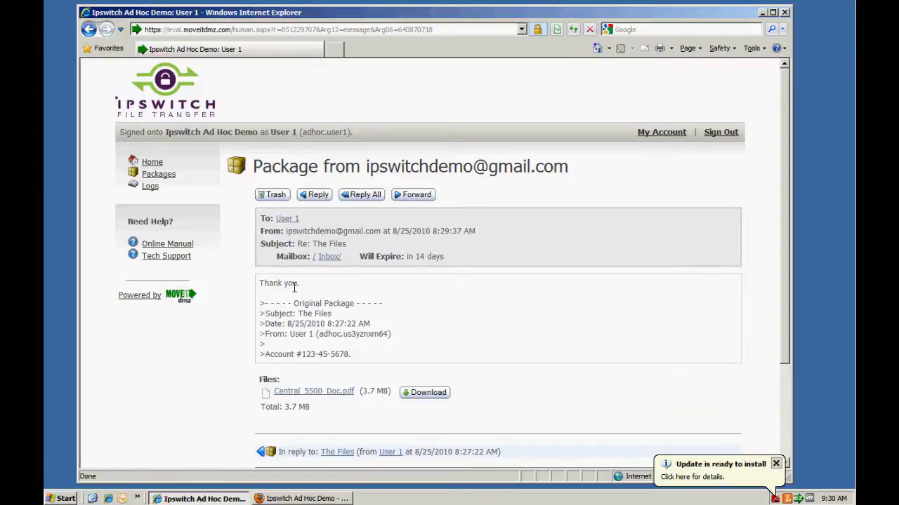
Step: Open 'The Files' from the Sent mailbox, view its package history, then return Home
{"action": "left_click", "coordinate": [160, 177]}
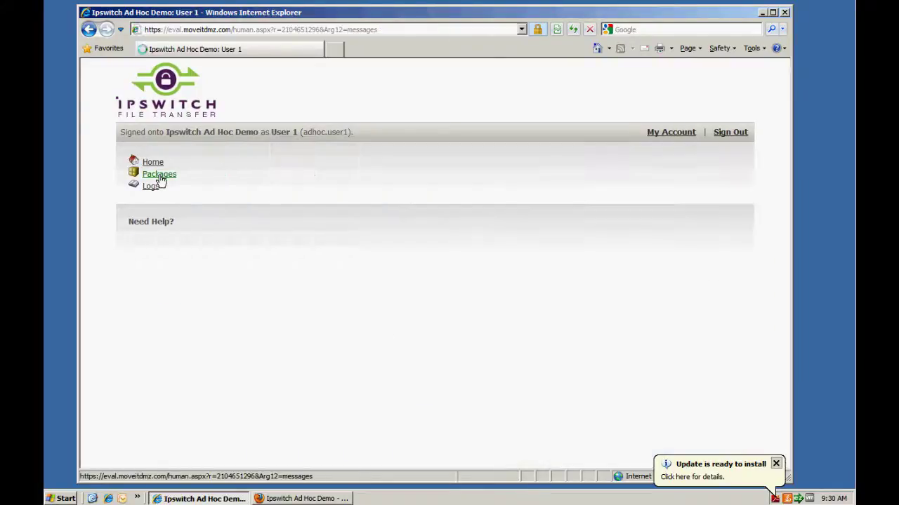
{"action": "left_click", "coordinate": [281, 284]}
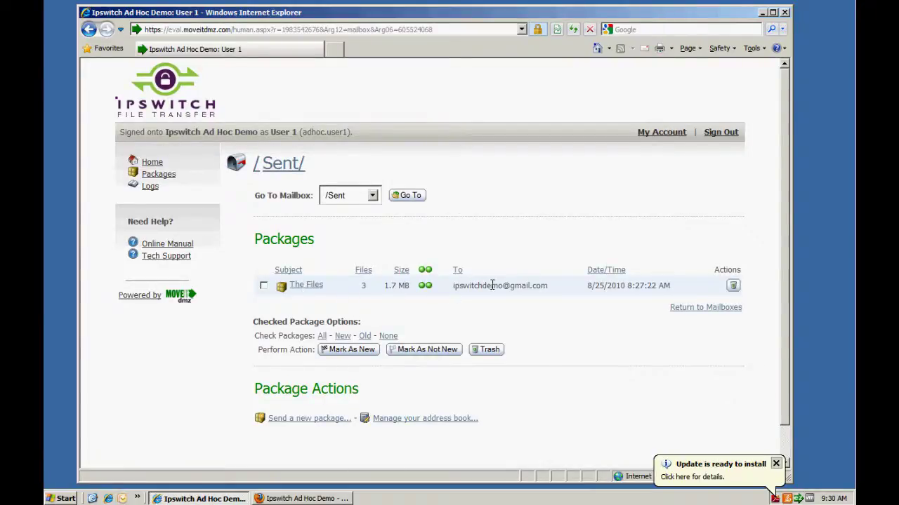
{"action": "mouse_move", "coordinate": [424, 292]}
{"action": "left_click", "coordinate": [312, 288]}
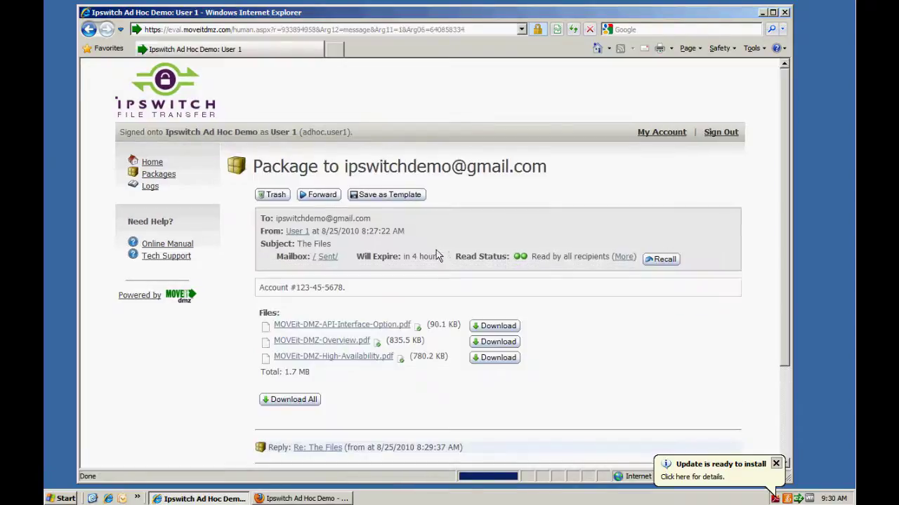
{"action": "scroll", "coordinate": [419, 253], "scroll_direction": "down", "scroll_amount": 3}
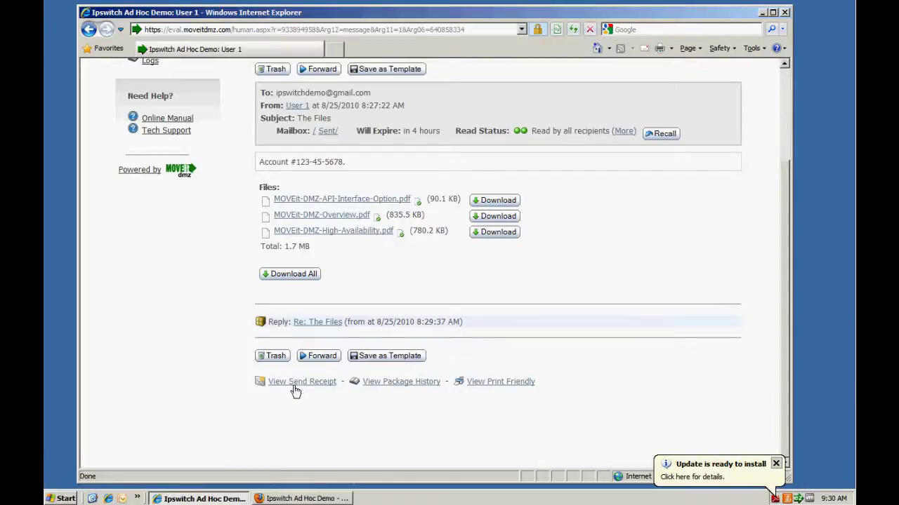
{"action": "left_click", "coordinate": [395, 383]}
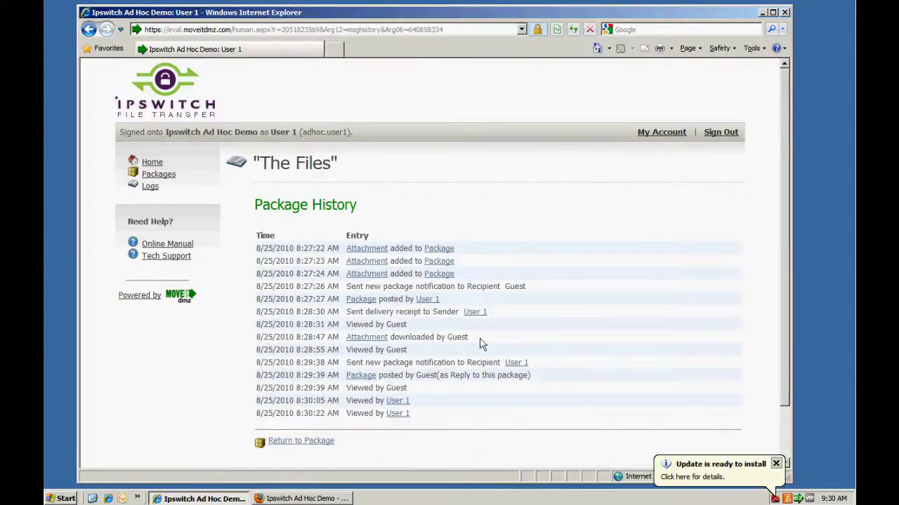
{"action": "left_click", "coordinate": [153, 163]}
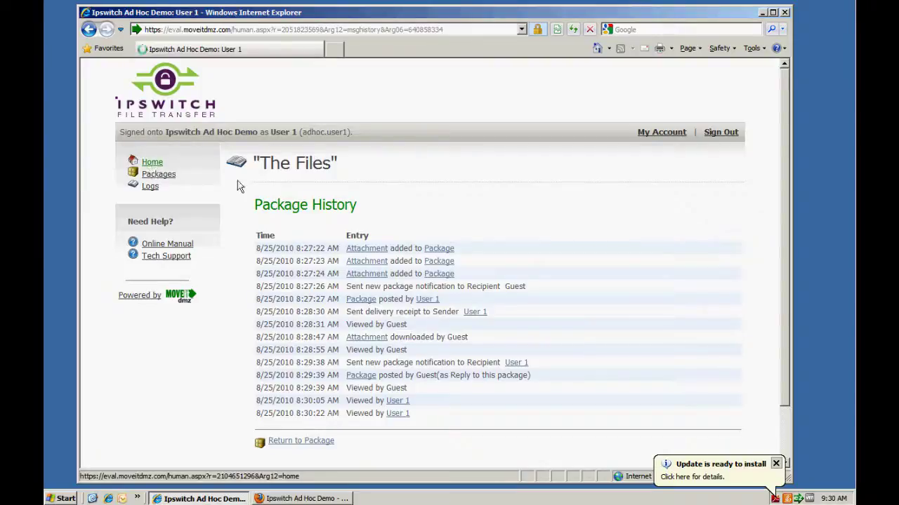